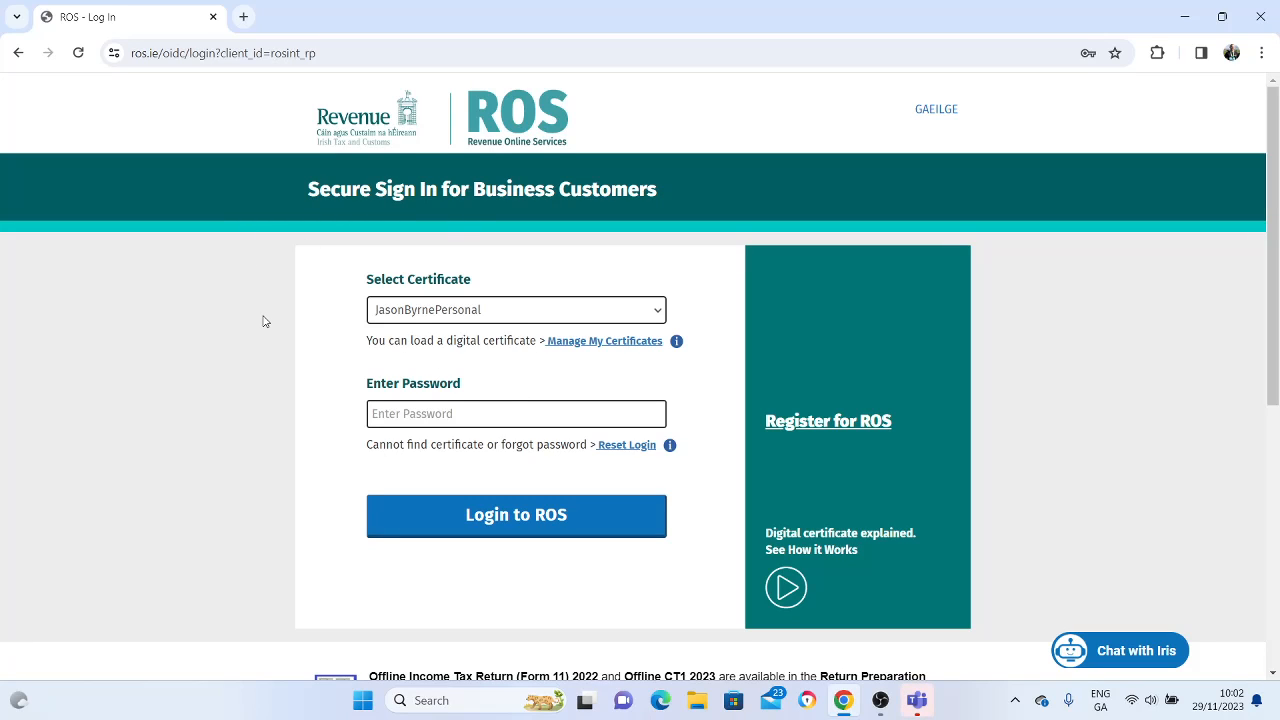
Enter the password for the preselected digital certificate and log in to ROS
left_click(438, 408)
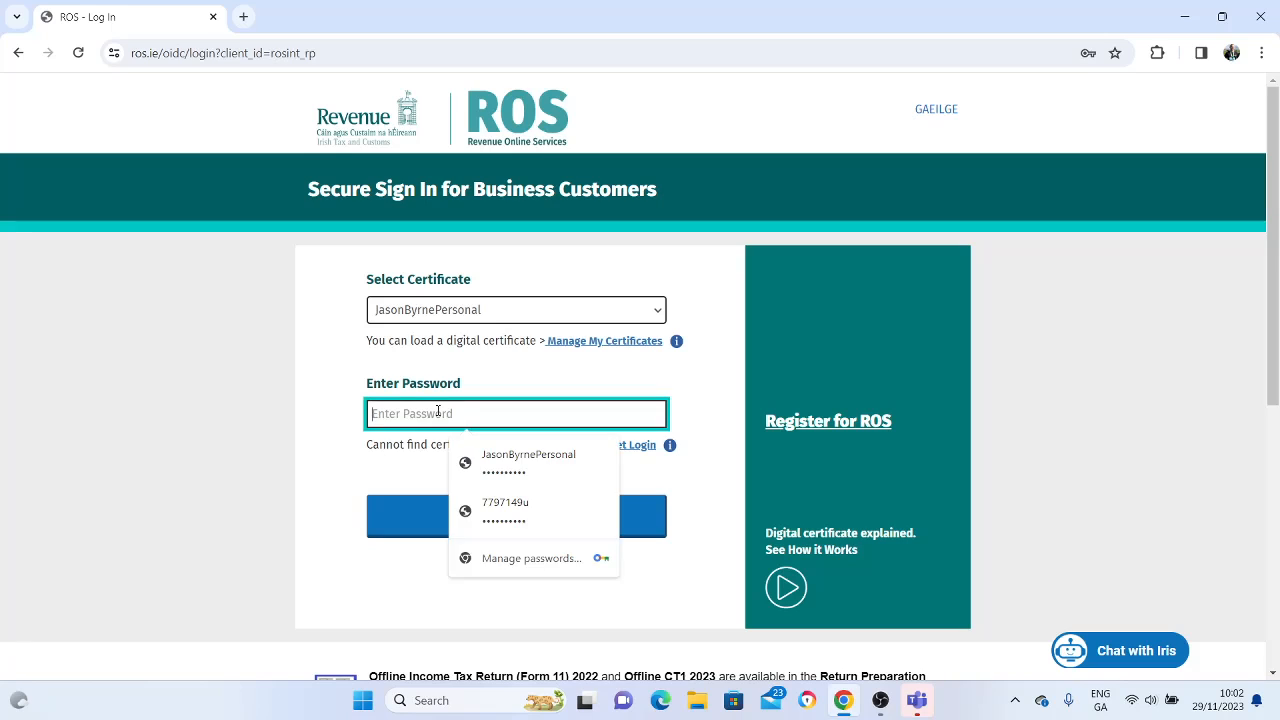
type("•••••••••")
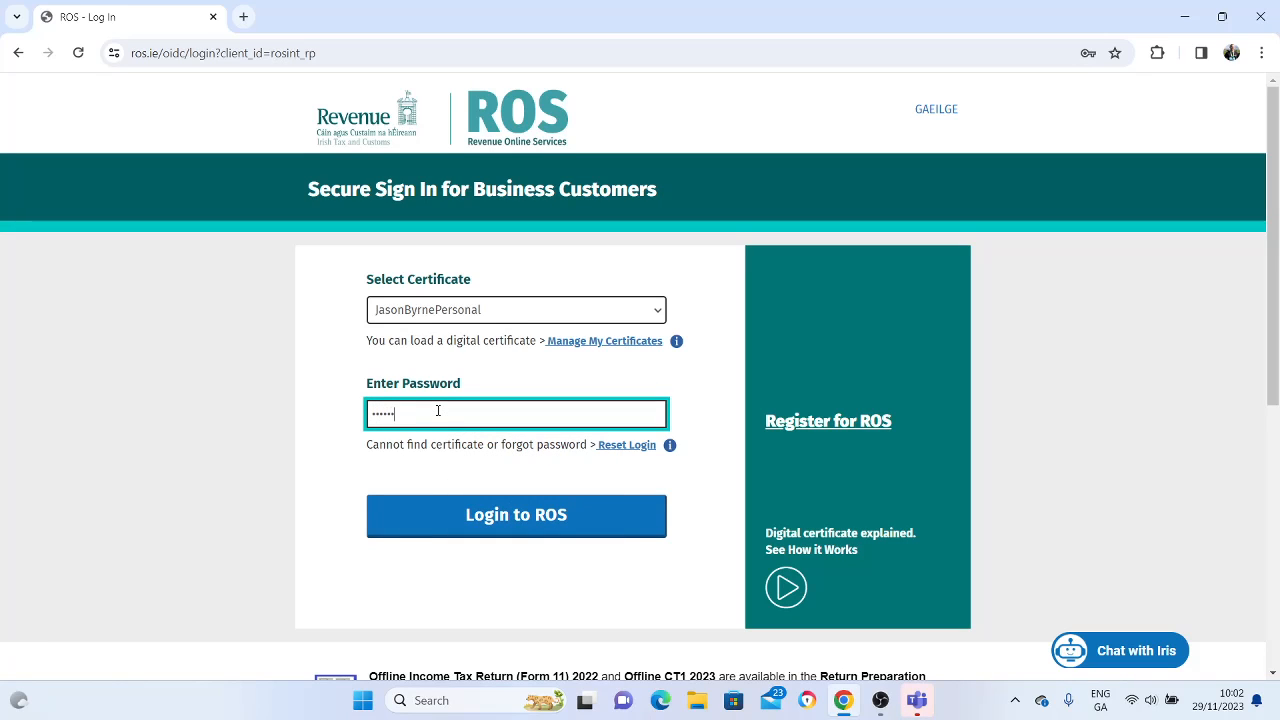
type("•")
key("Return")
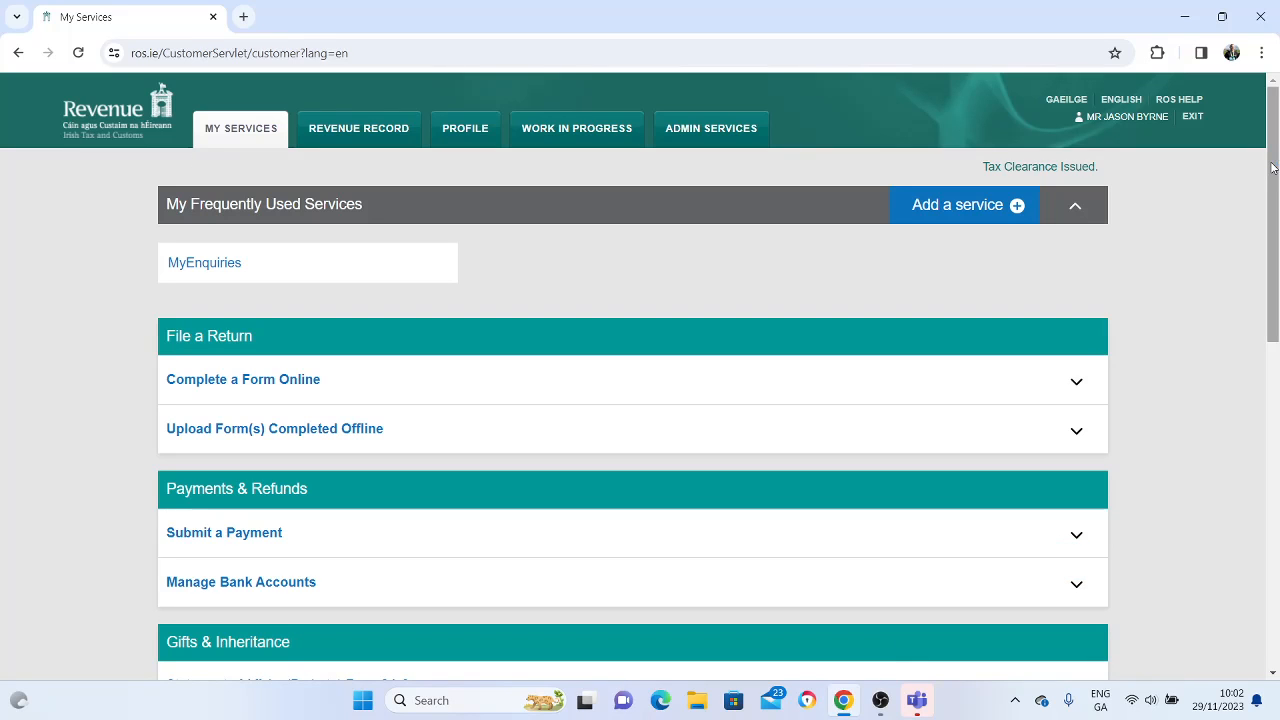
Open Manage Tax Registrations under Other Services and start a registration for Value Added Tax
left_click_drag(1273, 165, 1275, 430)
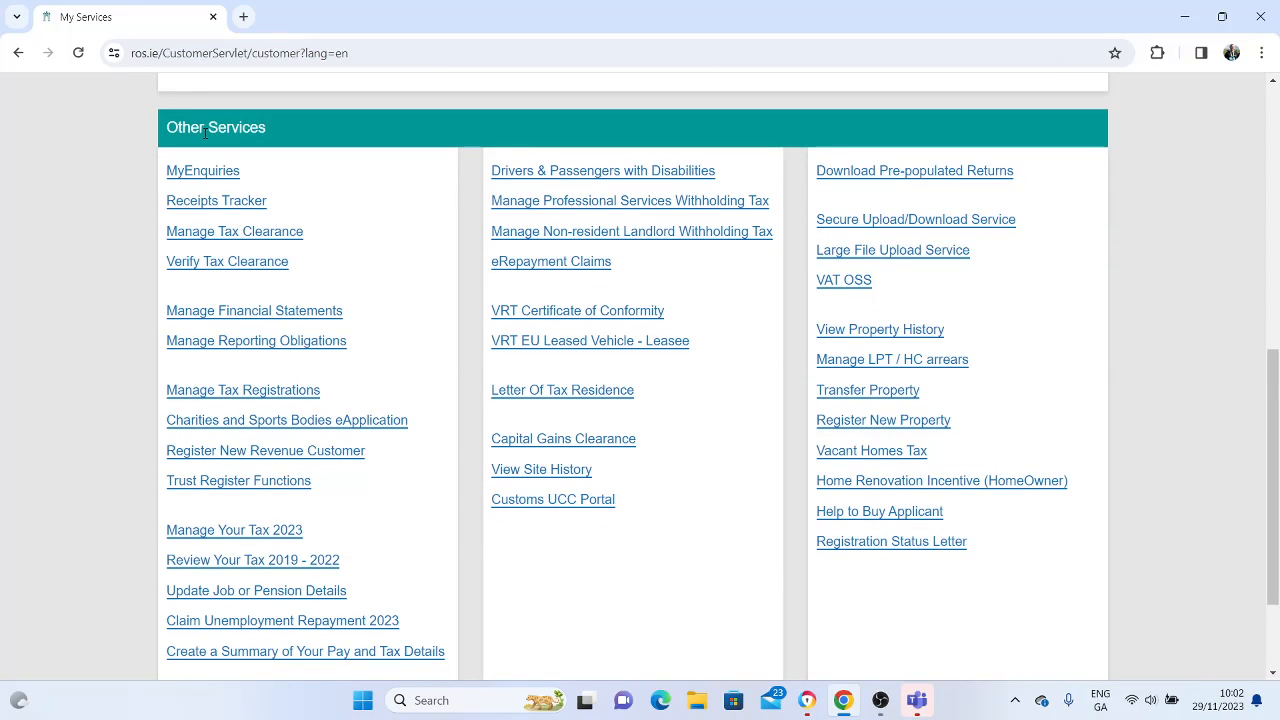
mouse_move(272, 395)
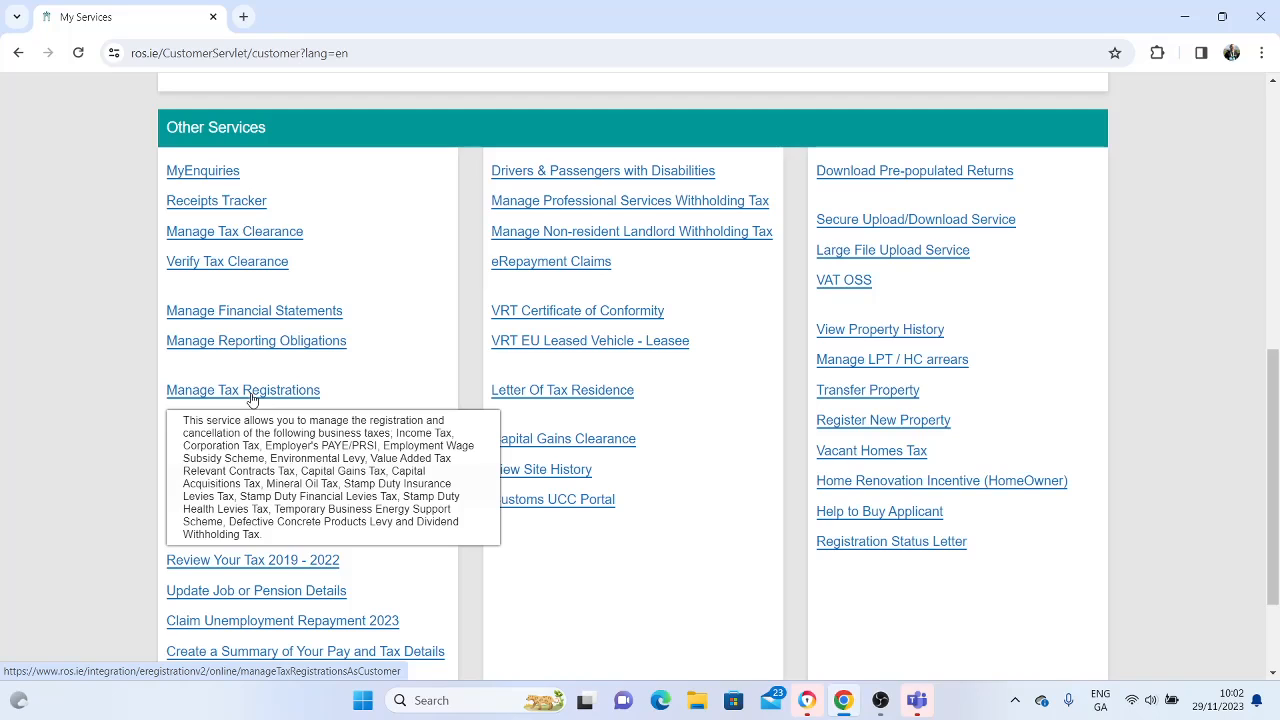
left_click(277, 393)
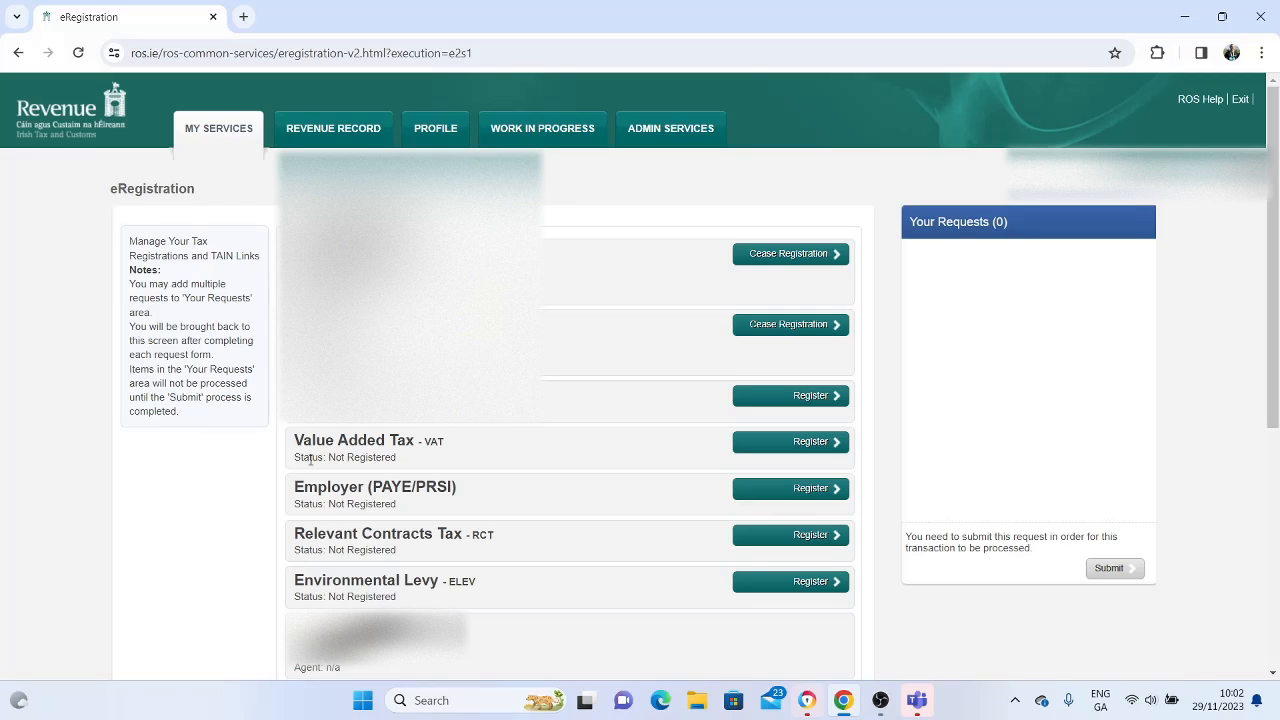
left_click(819, 446)
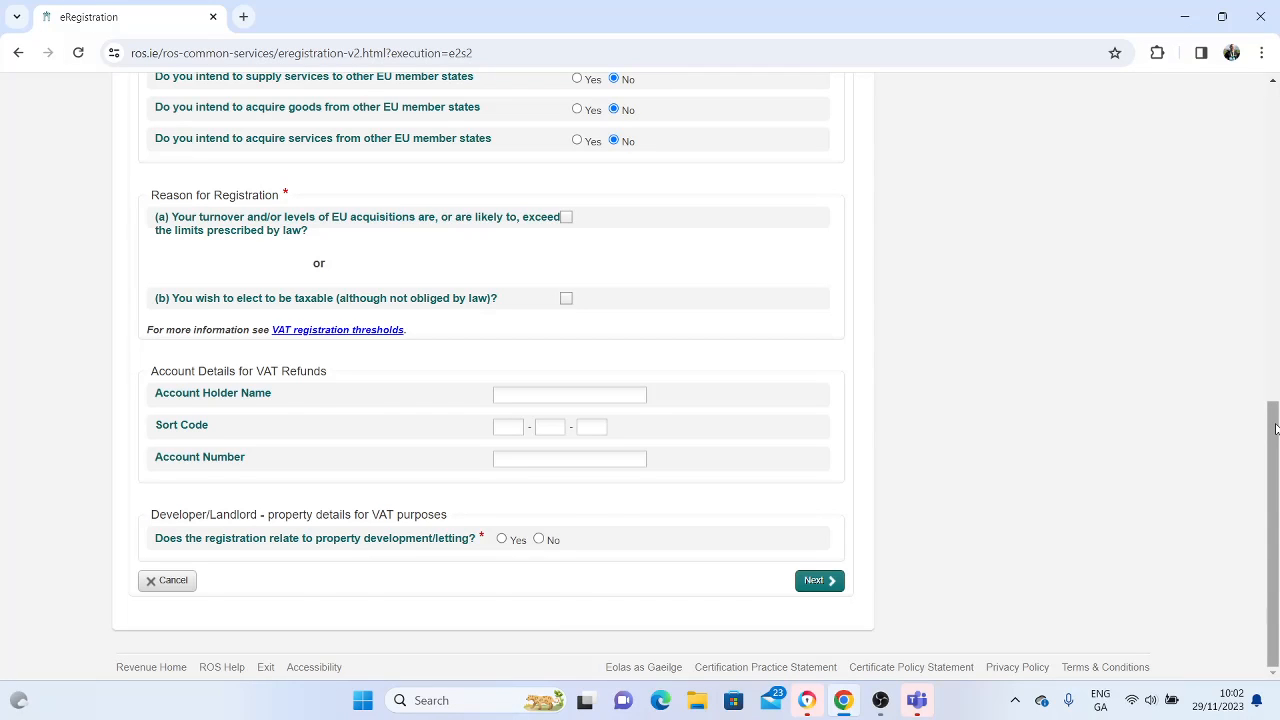
Set the VAT registration's accounting period end to 31/12 and its returns basis to Invoice
left_click_drag(1275, 428, 1275, 146)
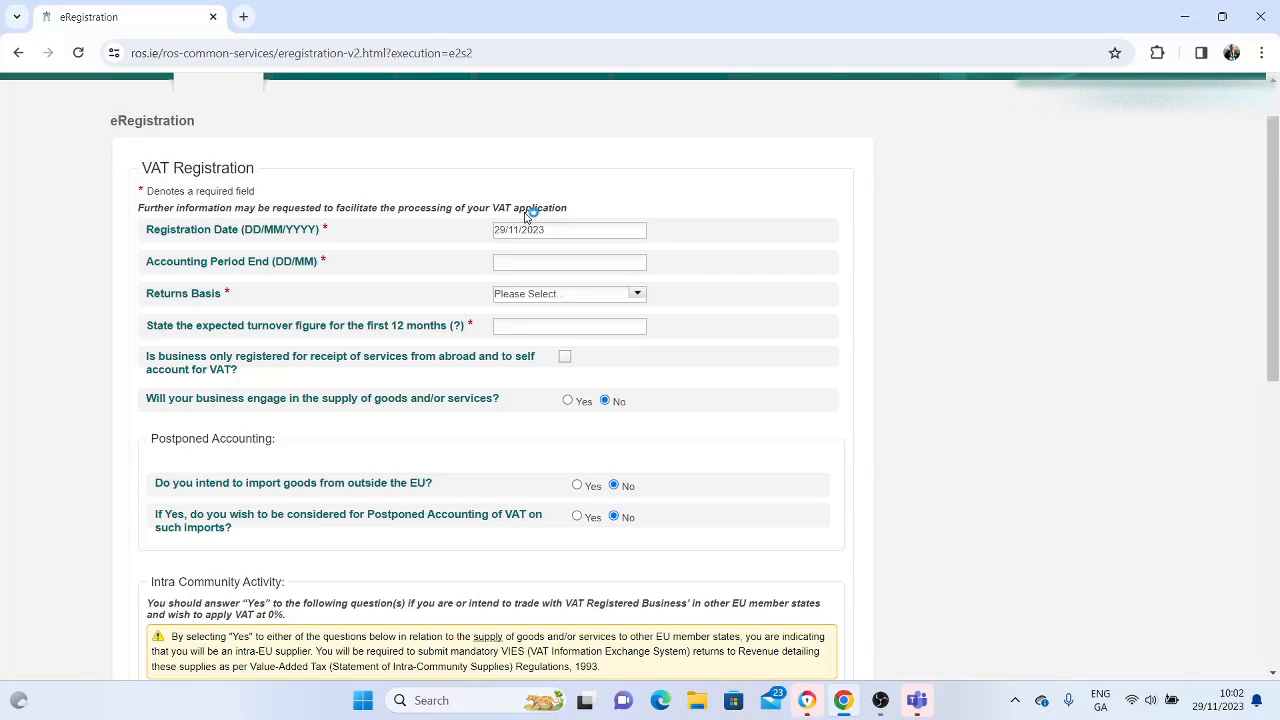
left_click(554, 258)
type("31/12")
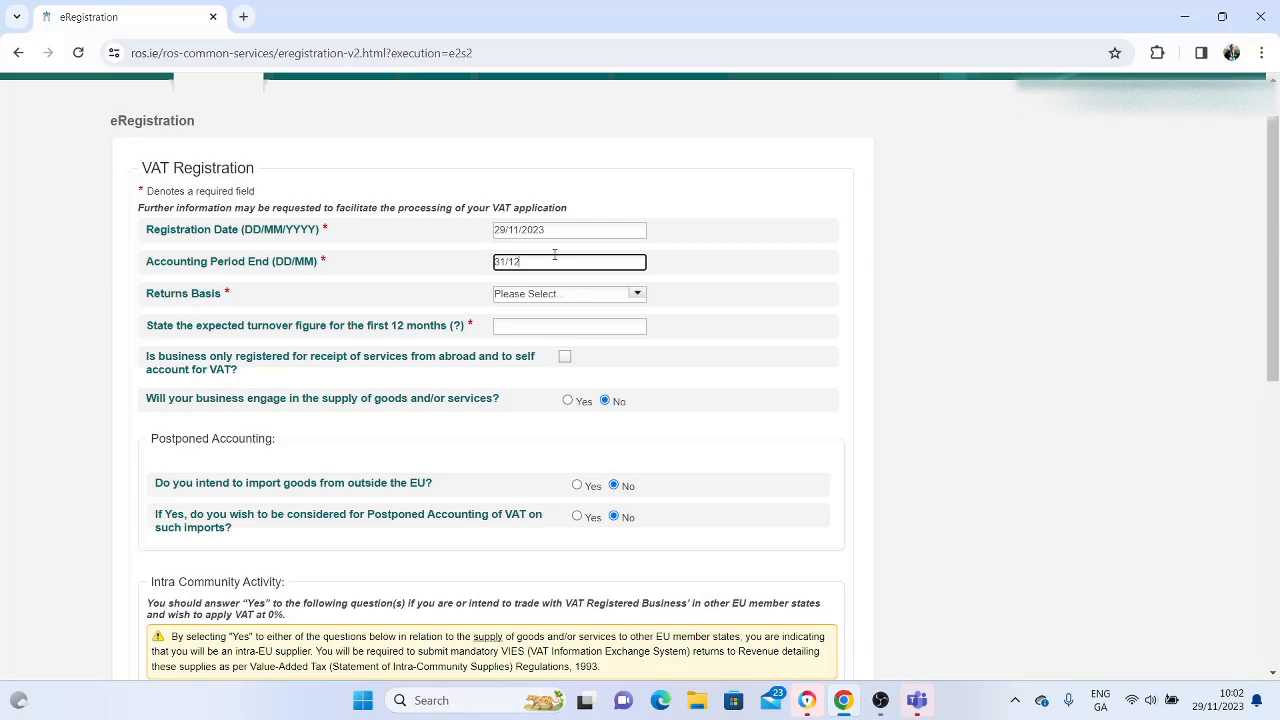
left_click(636, 293)
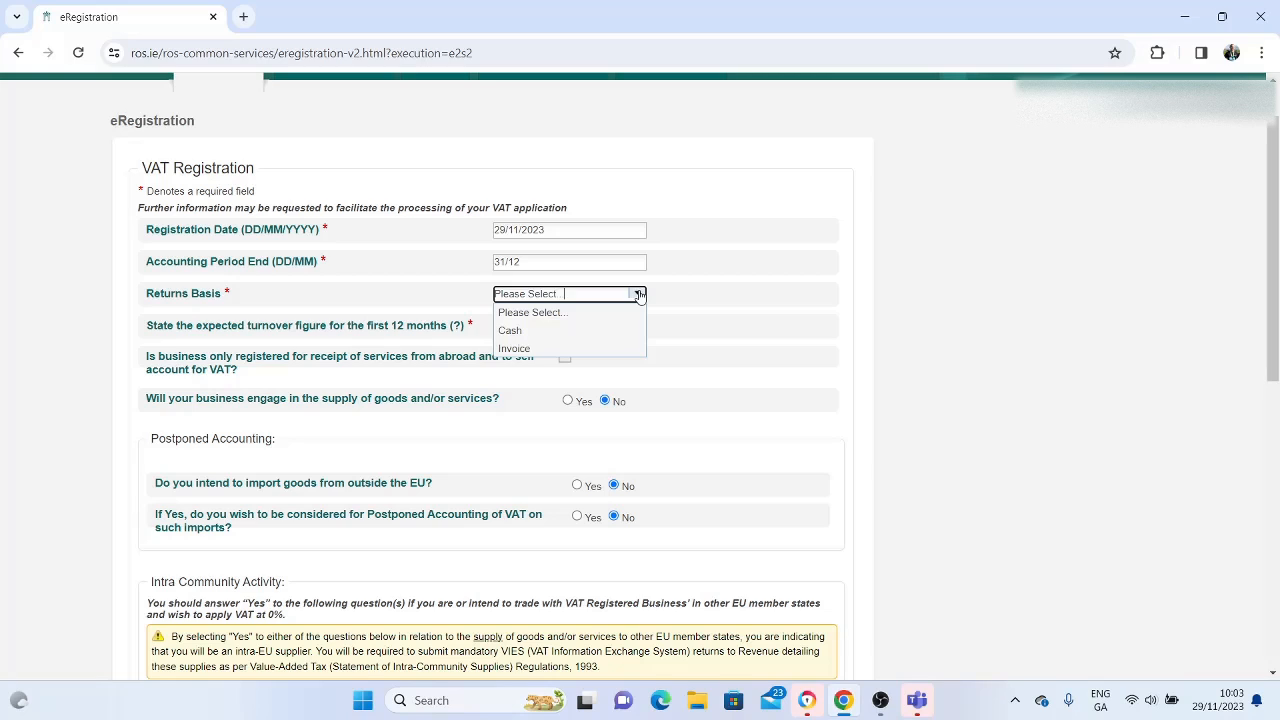
left_click(521, 349)
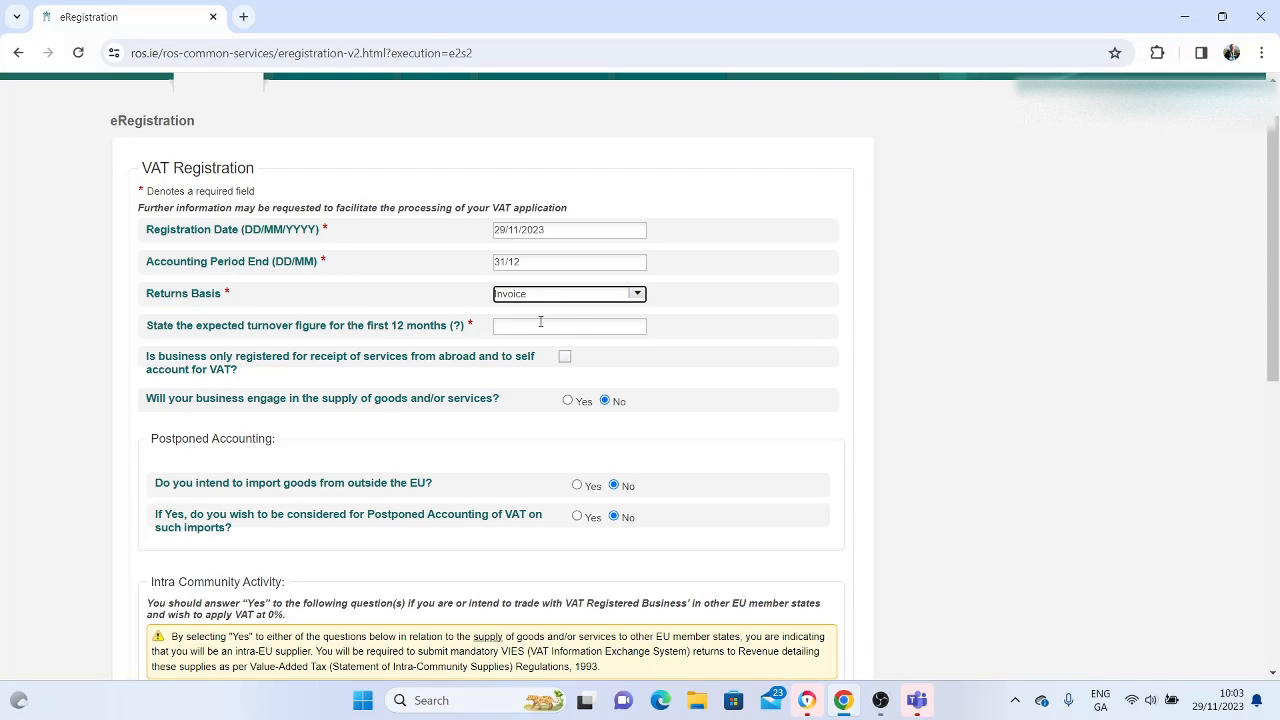
State the expected turnover figure for the first 12 months as 100000
left_click(537, 323)
type("1")
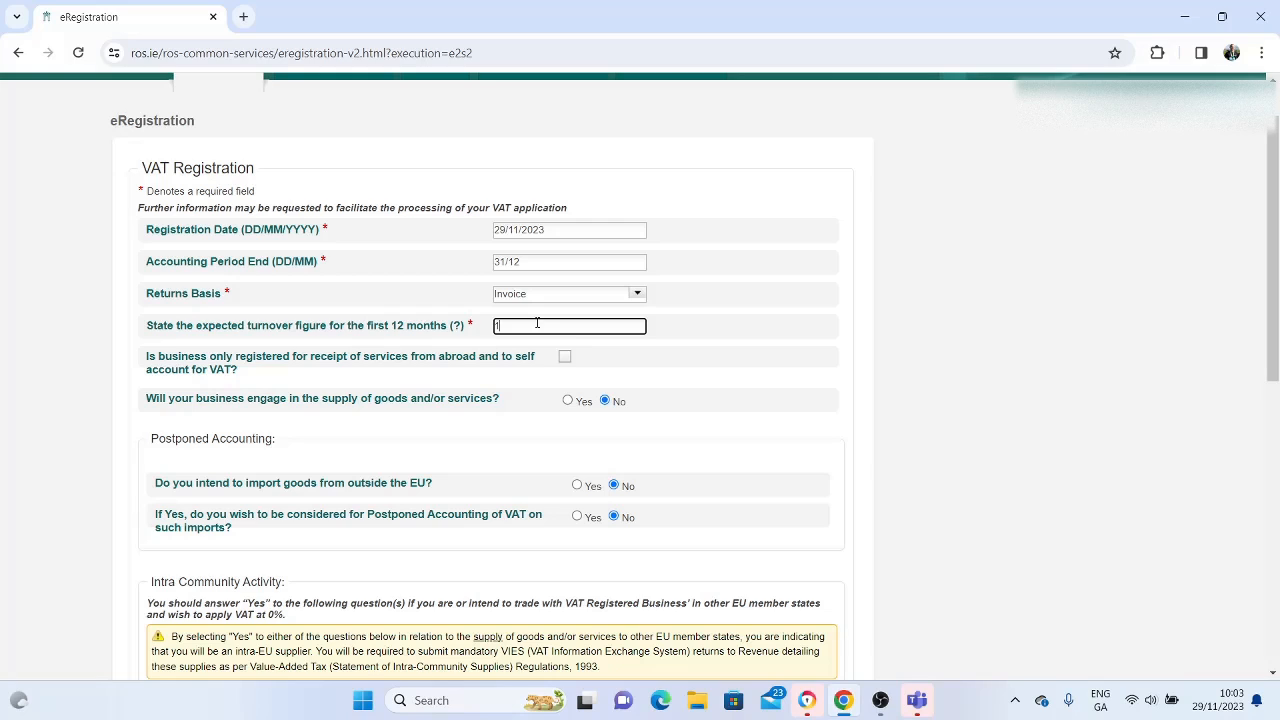
type("00000")
left_click(1185, 315)
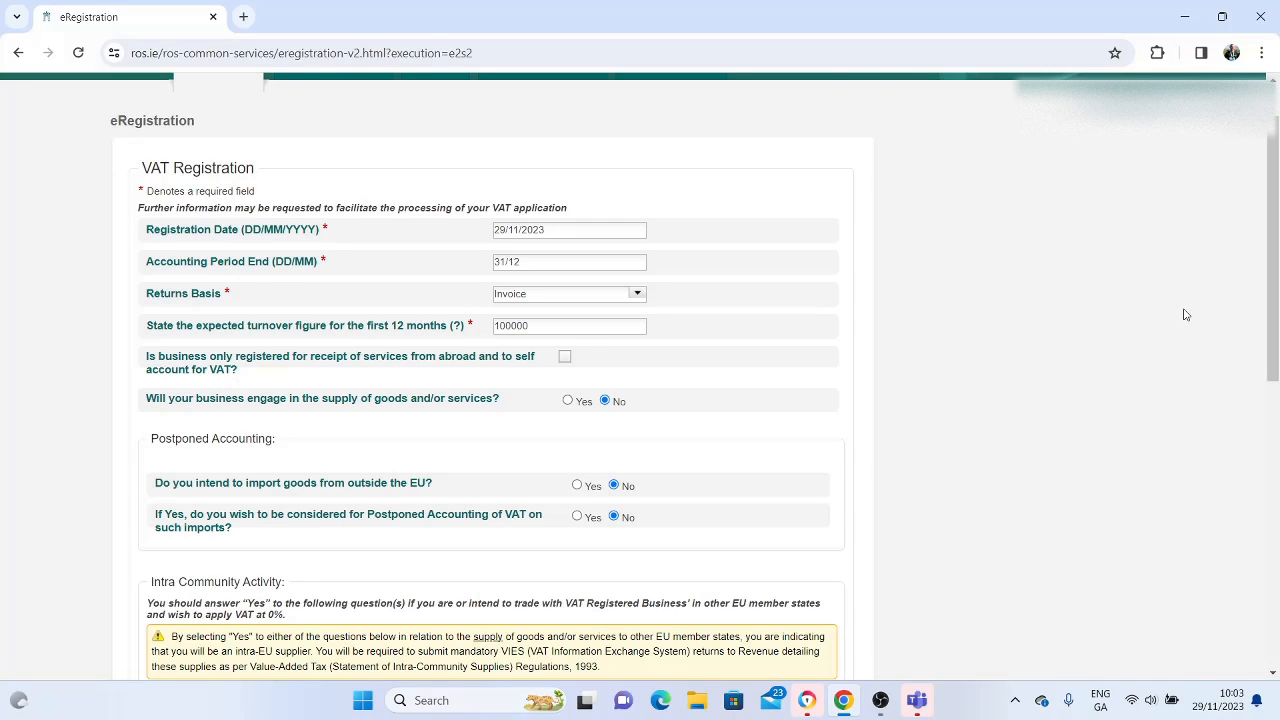
Answer Yes to engaging in the supply of goods and/or services, and choose Goods as the type supplied
scroll(1185, 315, "down", 2)
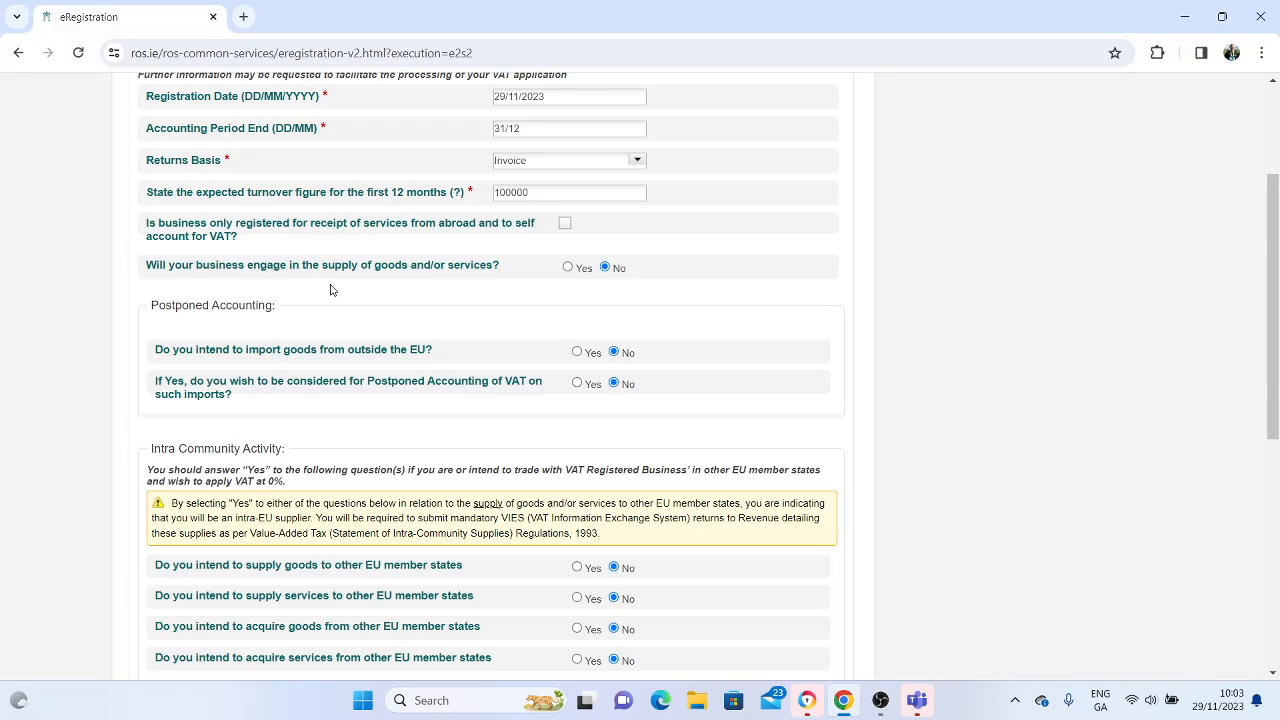
left_click(567, 268)
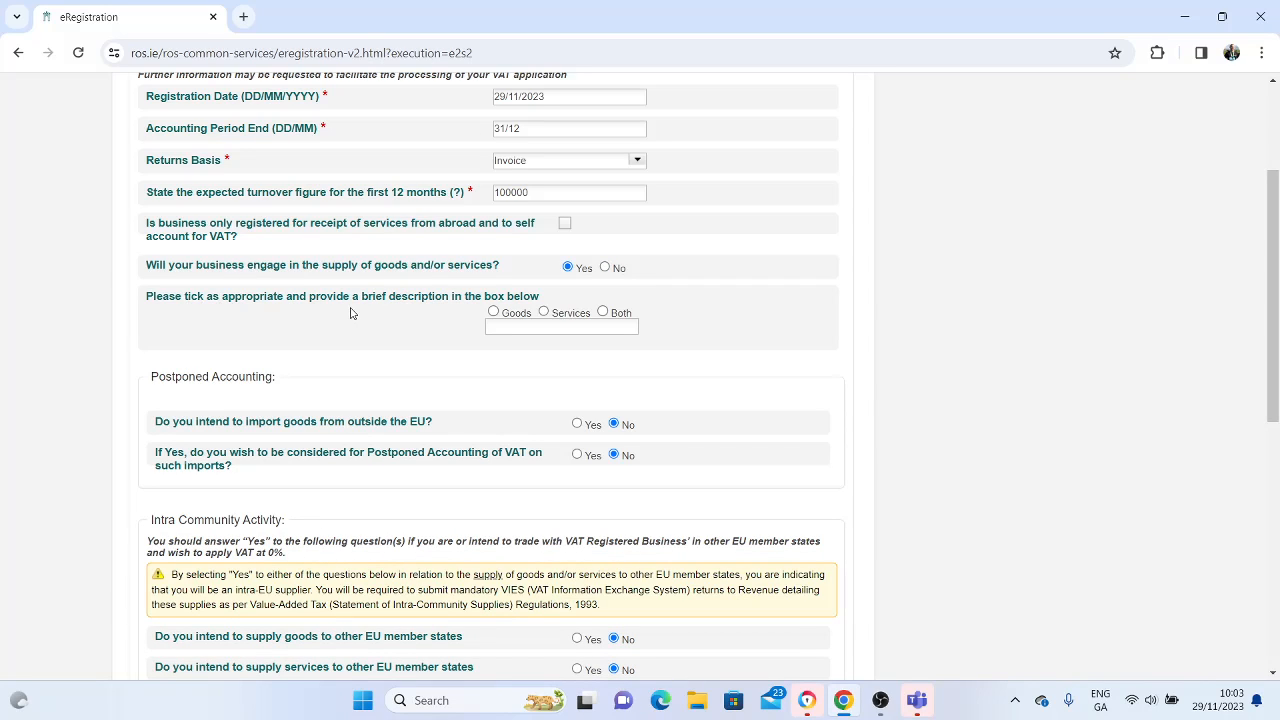
left_click(494, 312)
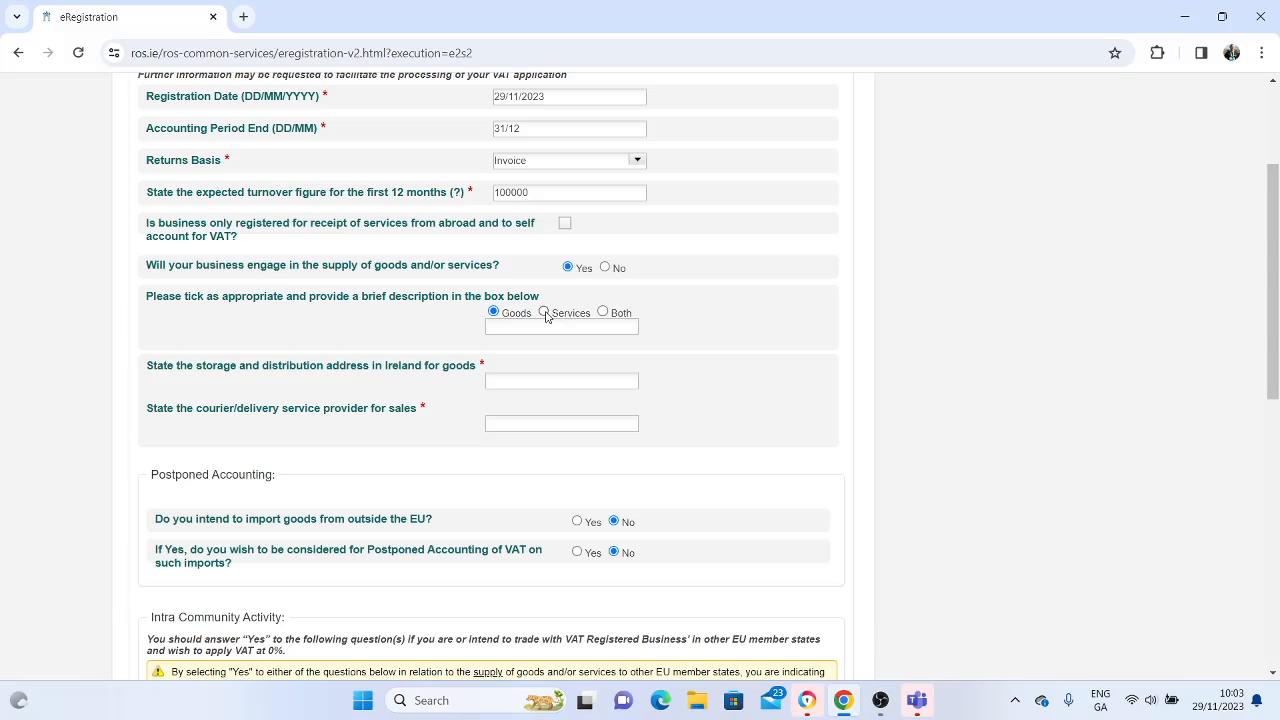
left_click(544, 313)
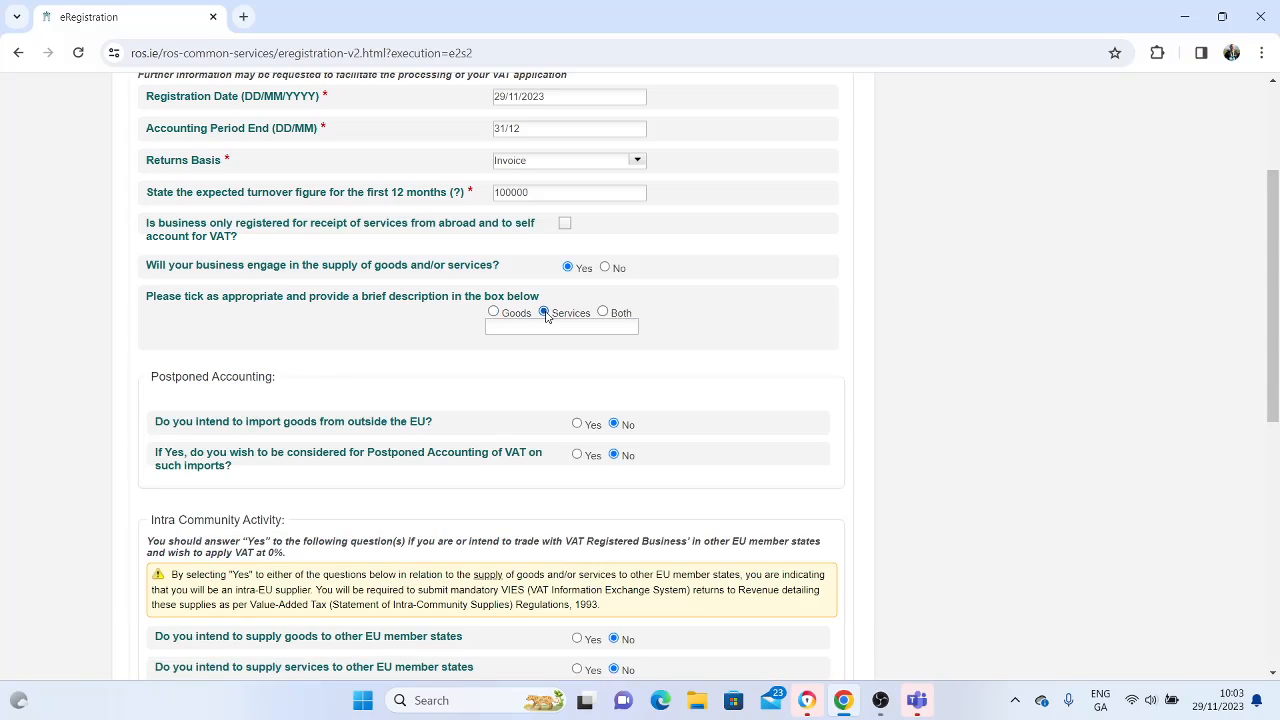
left_click(494, 313)
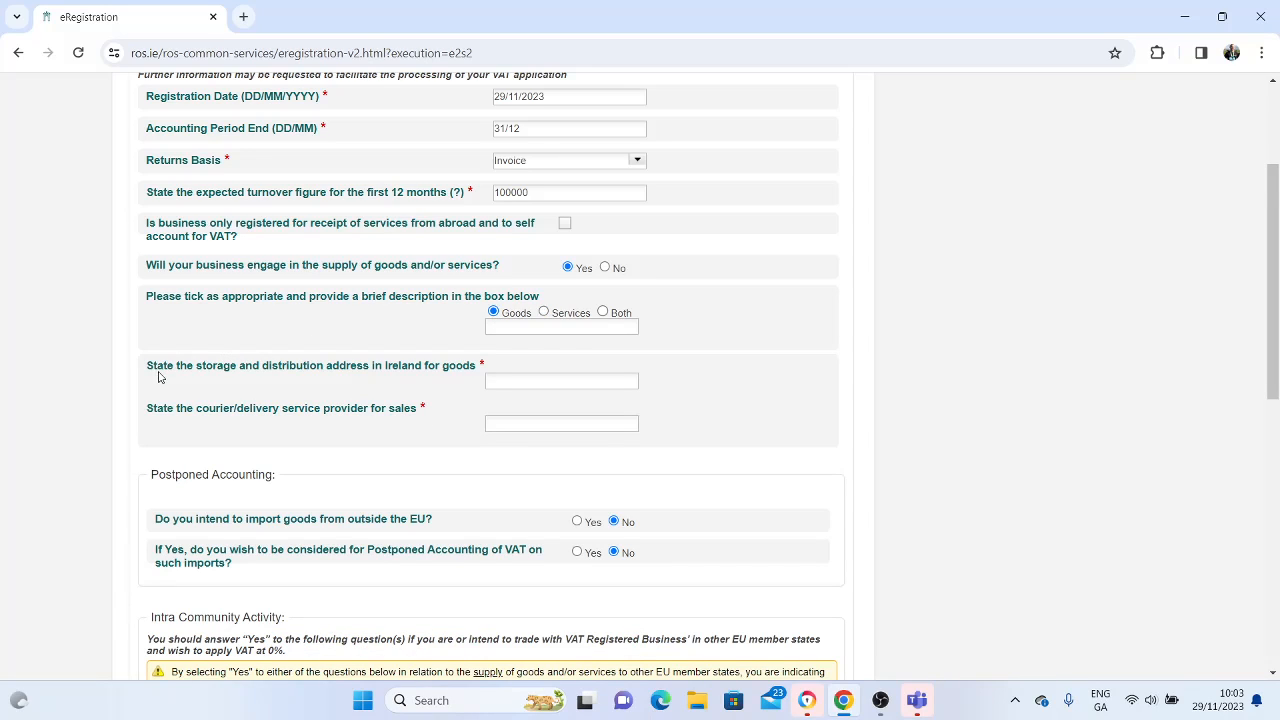
Fill in "Test" as the storage and distribution address in Ireland and "An Post" as the courier/delivery service provider
left_click(539, 380)
type("Tes")
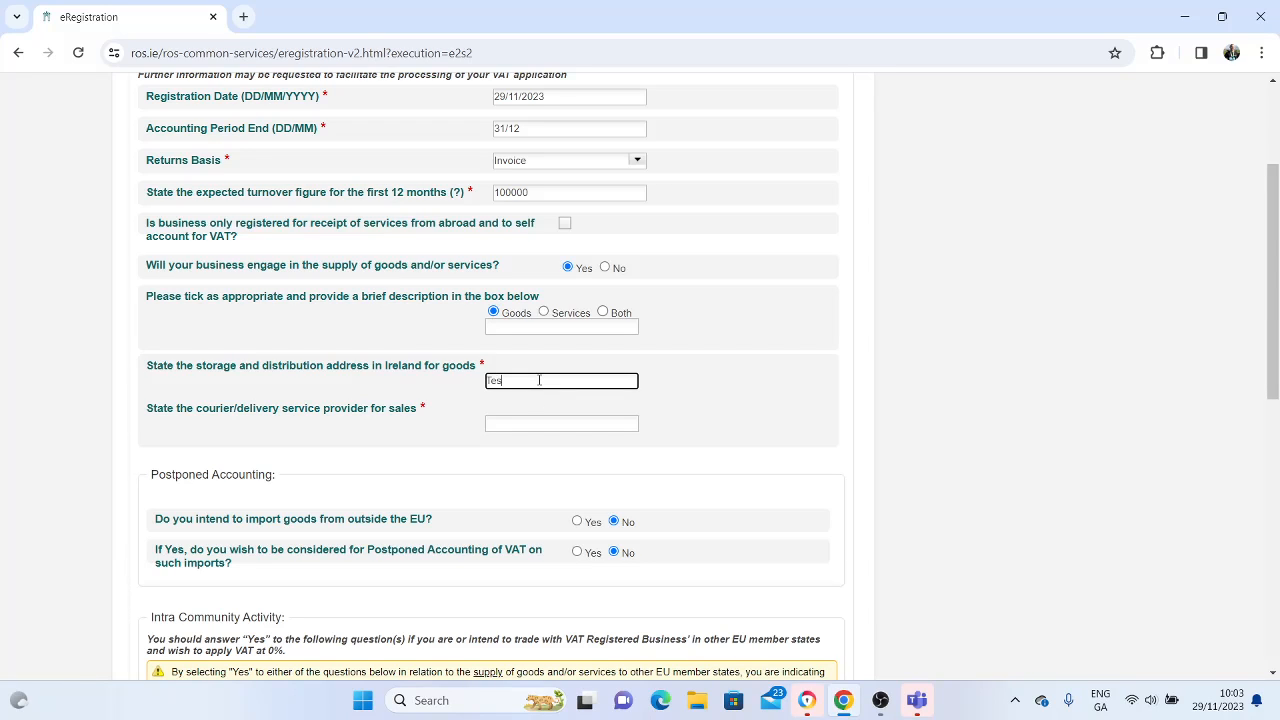
type("t")
left_click(534, 422)
type("An Post")
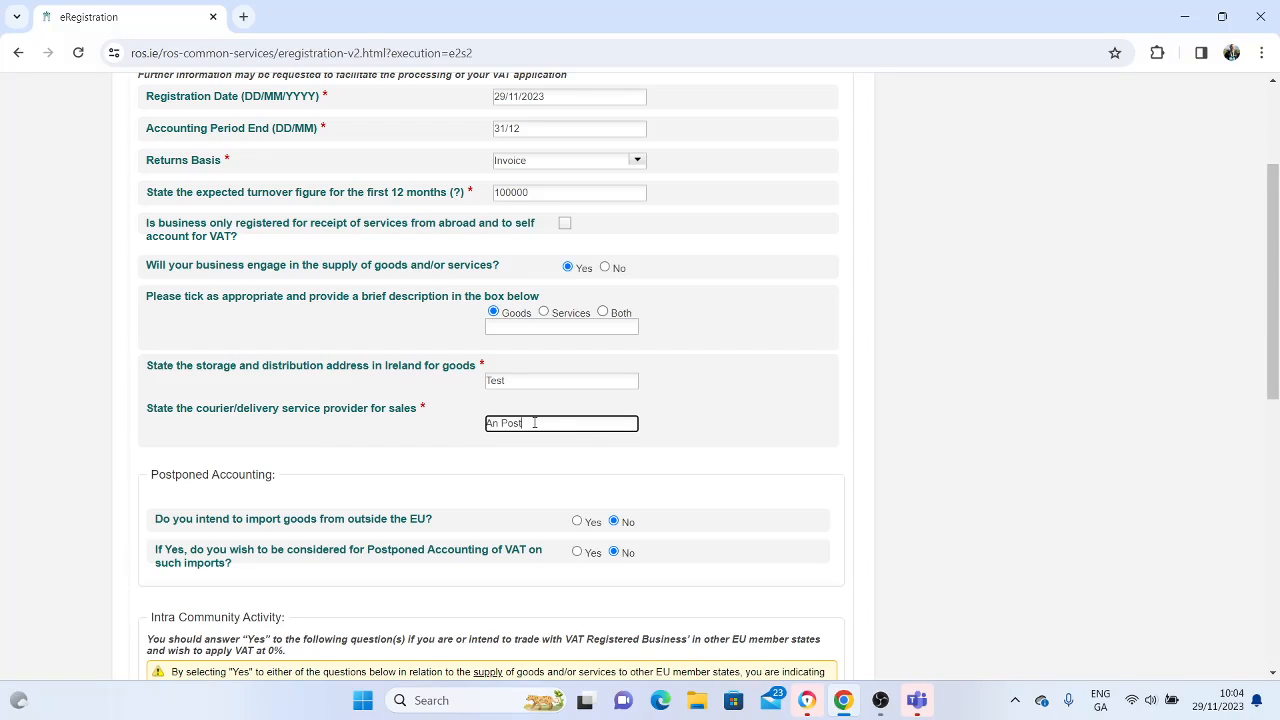
left_click(1040, 434)
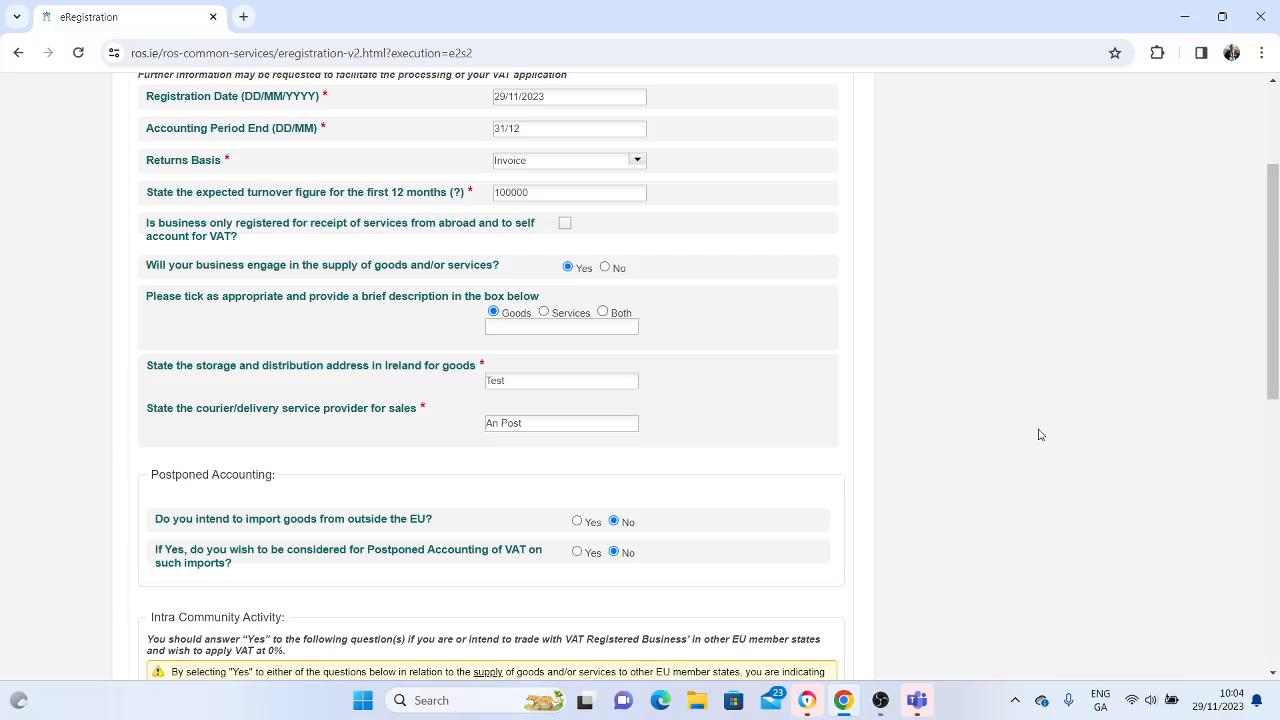
Mark reason (b), electing to be taxable although not obliged by law, as the reason for registration
scroll(1039, 434, "down", 3)
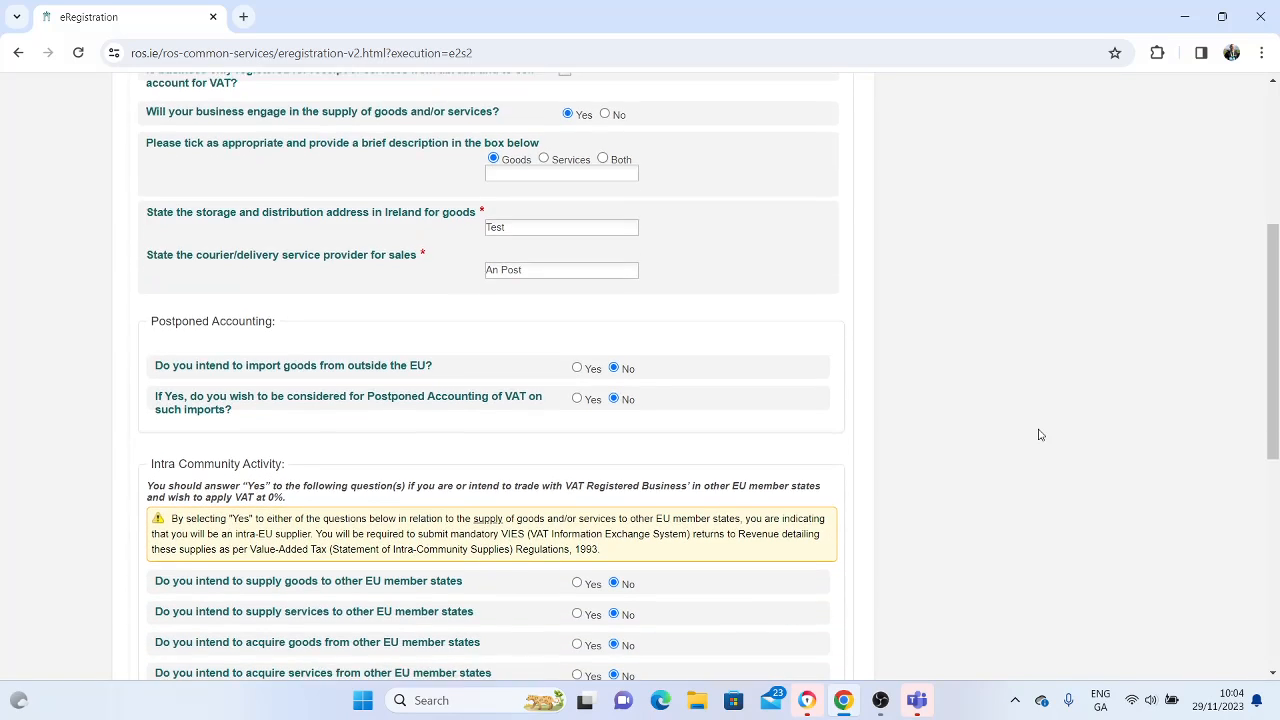
scroll(1039, 434, "down", 1)
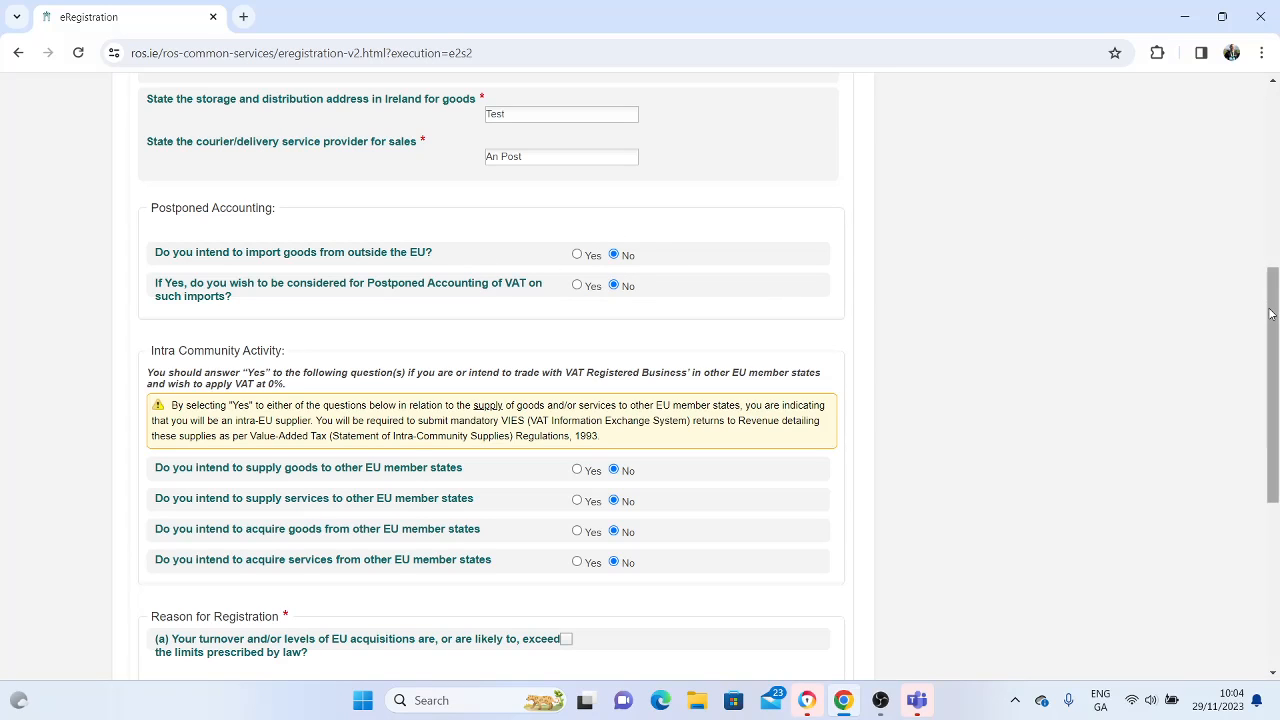
left_click_drag(1273, 310, 1274, 362)
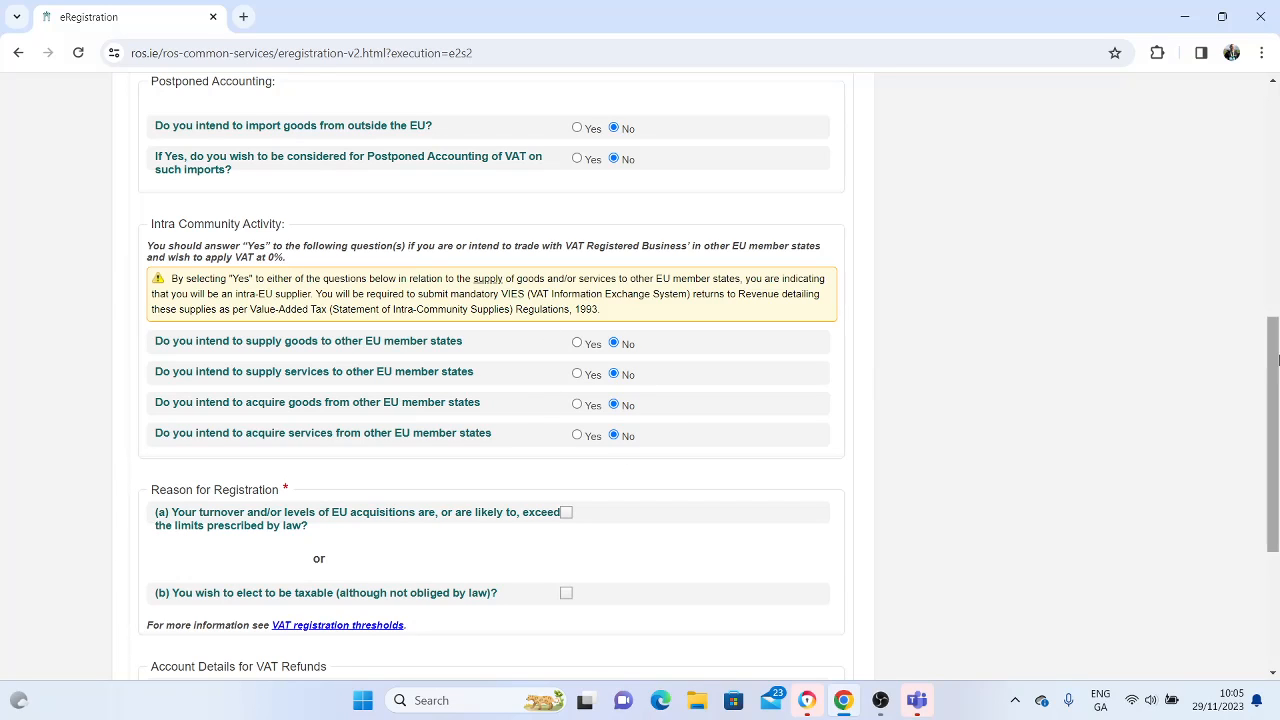
left_click_drag(1277, 361, 1277, 425)
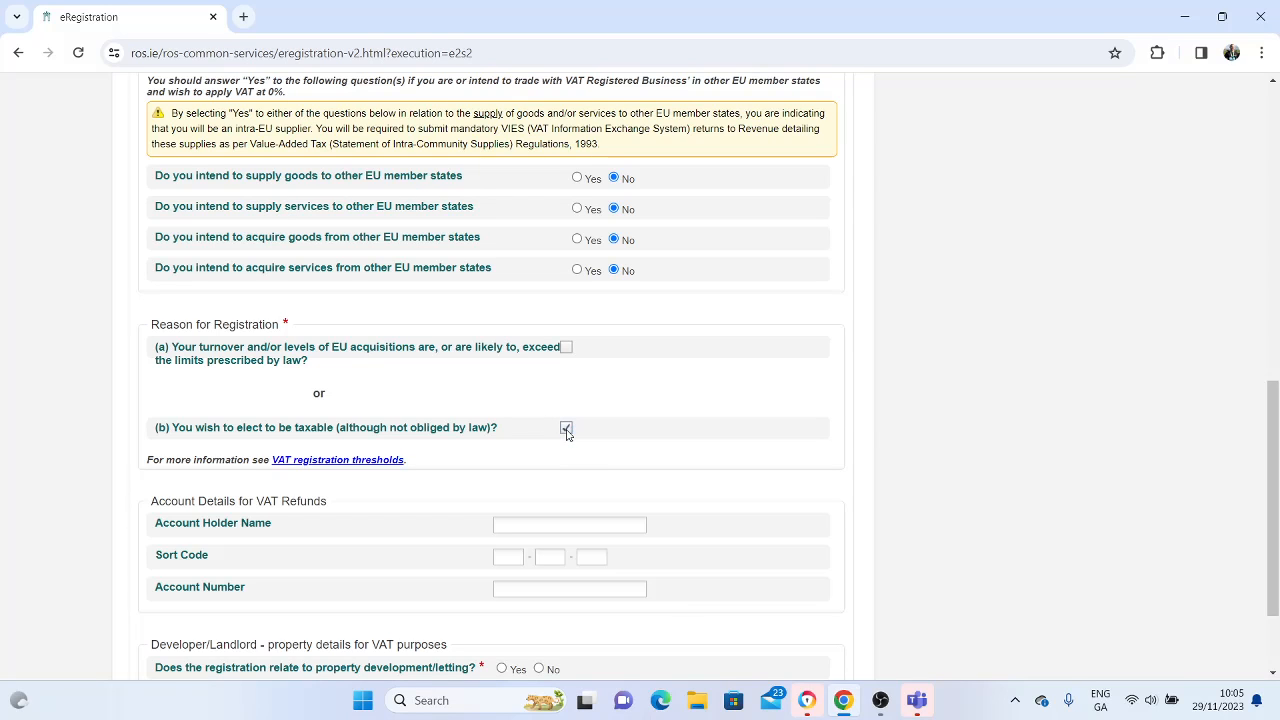
Answer No to the registration relating to property development/letting and try to continue past the form
scroll(1277, 418, "down", 2)
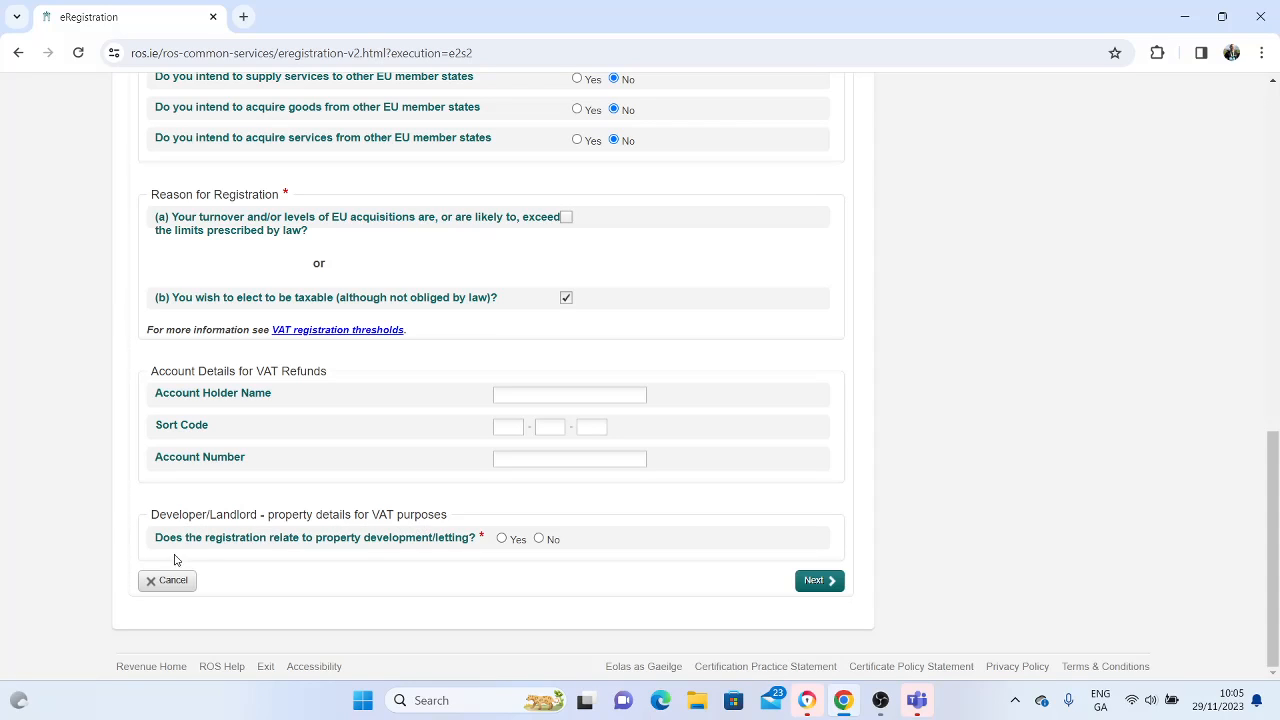
left_click(538, 540)
left_click(831, 587)
scroll(830, 585, "down", 15)
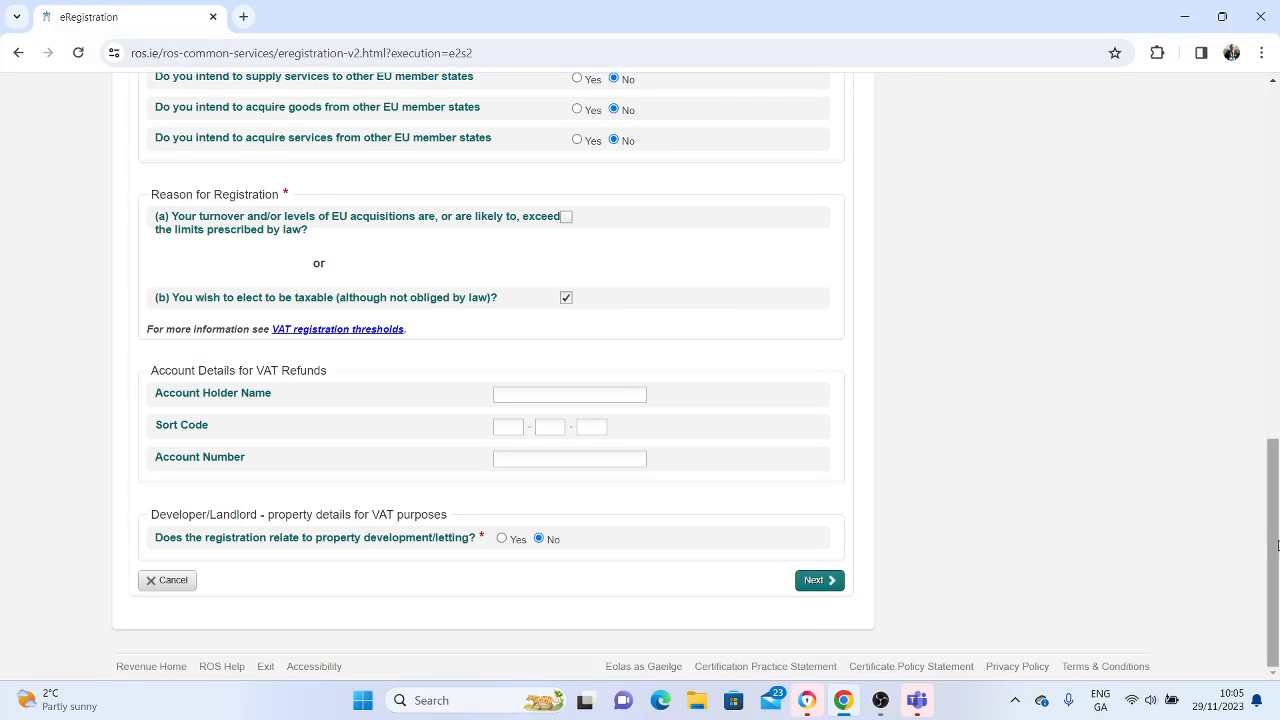
Enter "Goods" as the brief description of what is supplied and proceed to add the VAT registration to the requests
left_click_drag(1277, 545, 1277, 267)
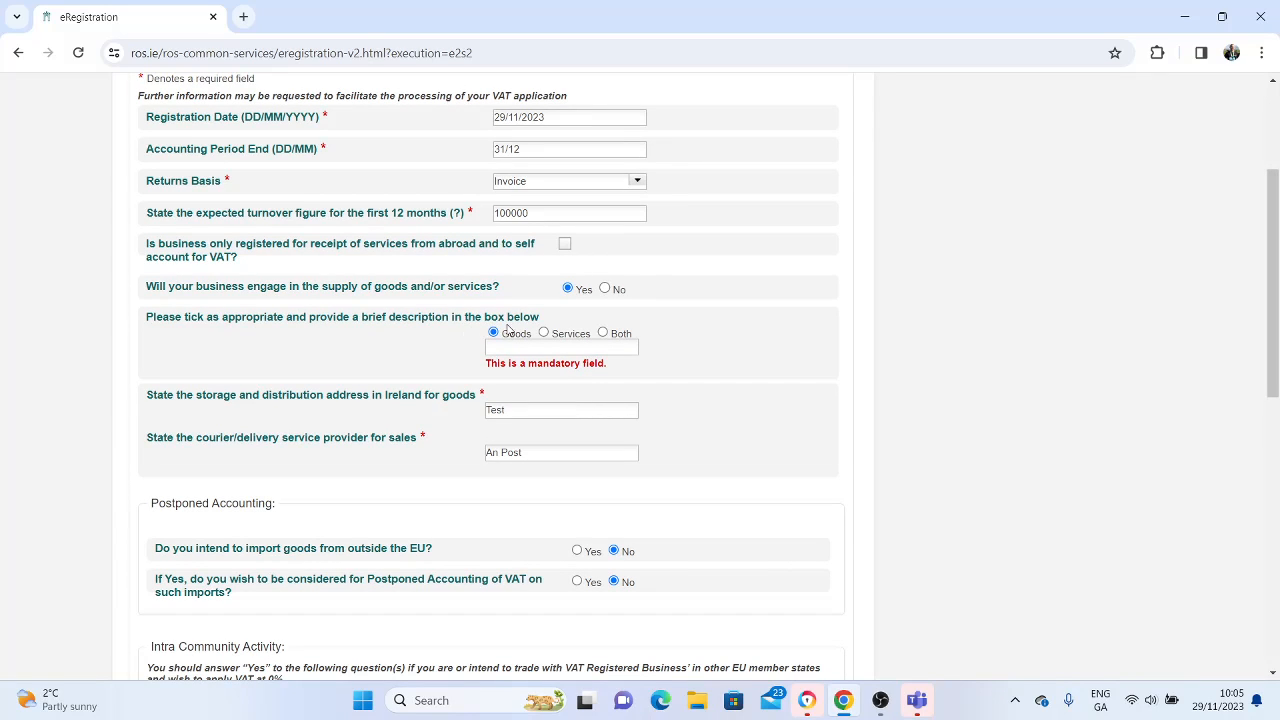
left_click(512, 350)
type("S")
type("oods")
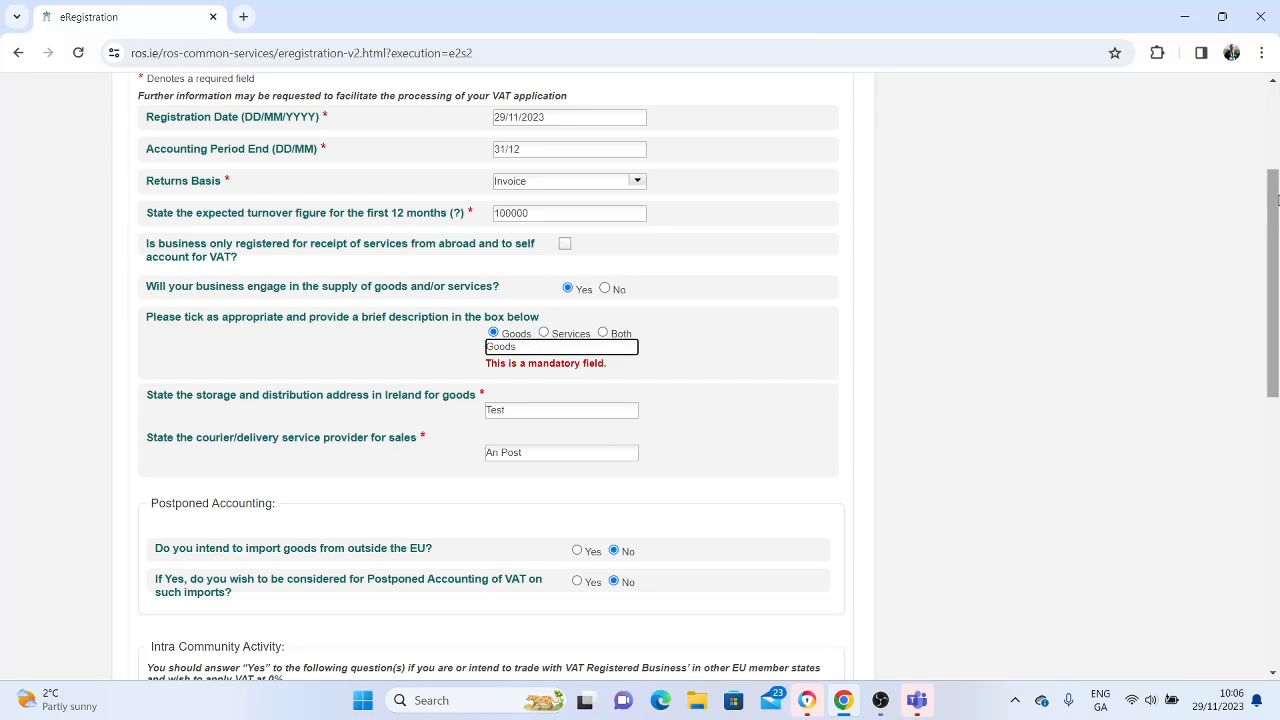
left_click_drag(1274, 201, 1278, 457)
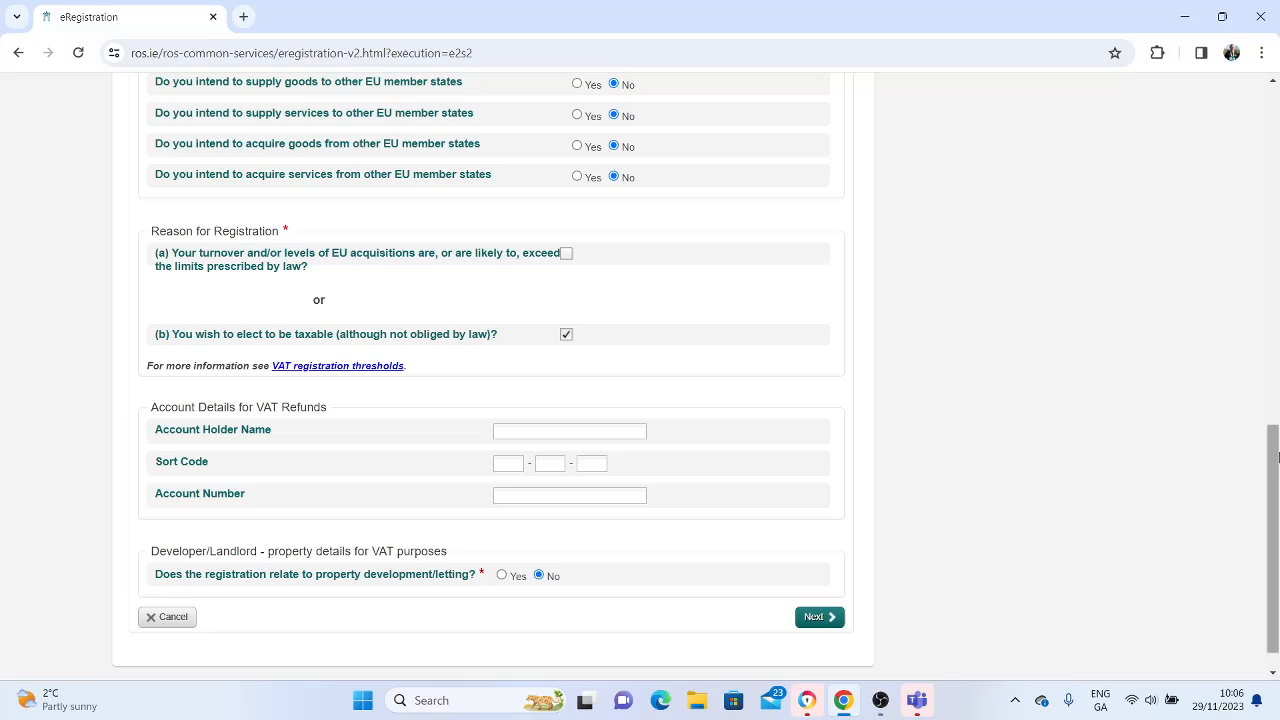
left_click(820, 618)
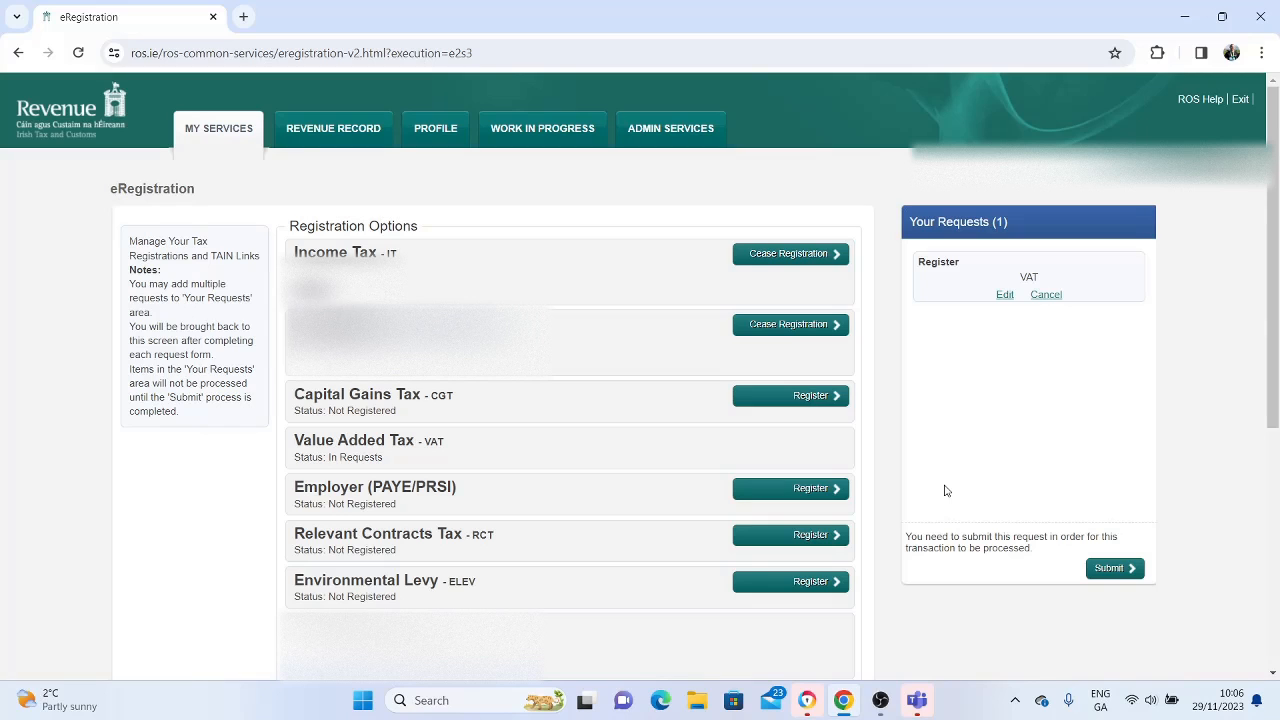
key("alt+Tab")
key("alt+Tab")
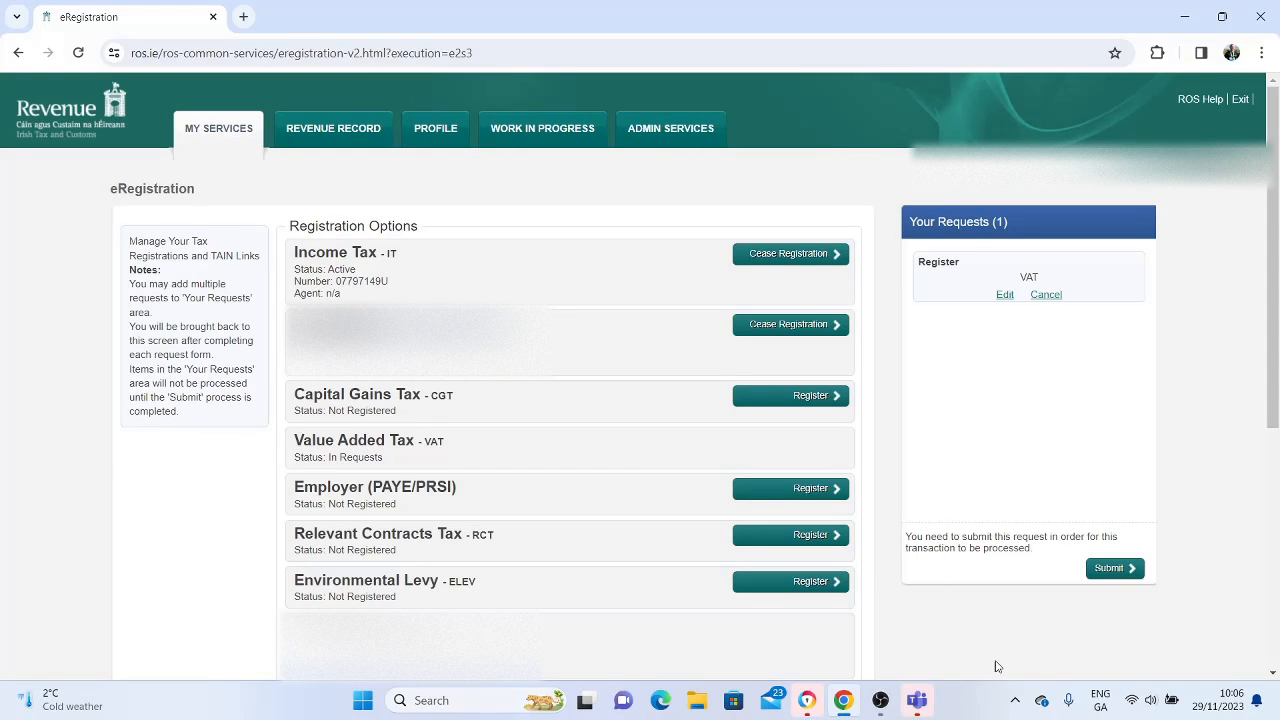
left_click(880, 700)
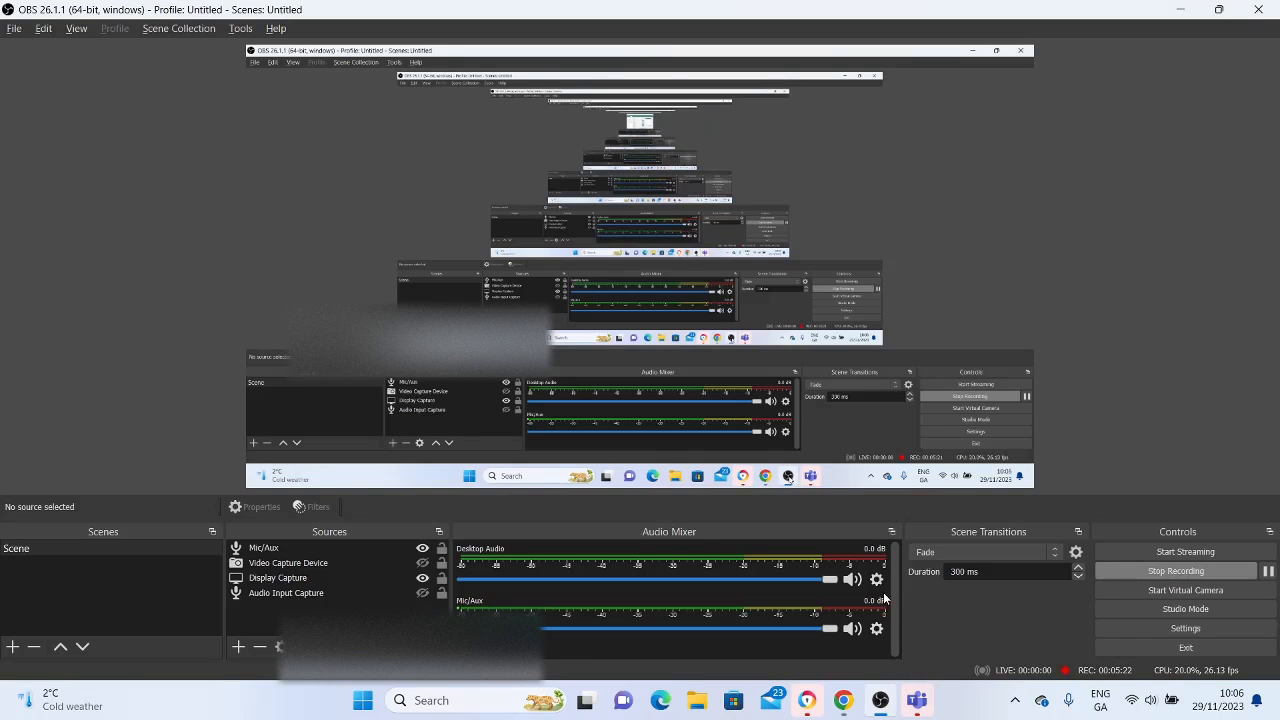